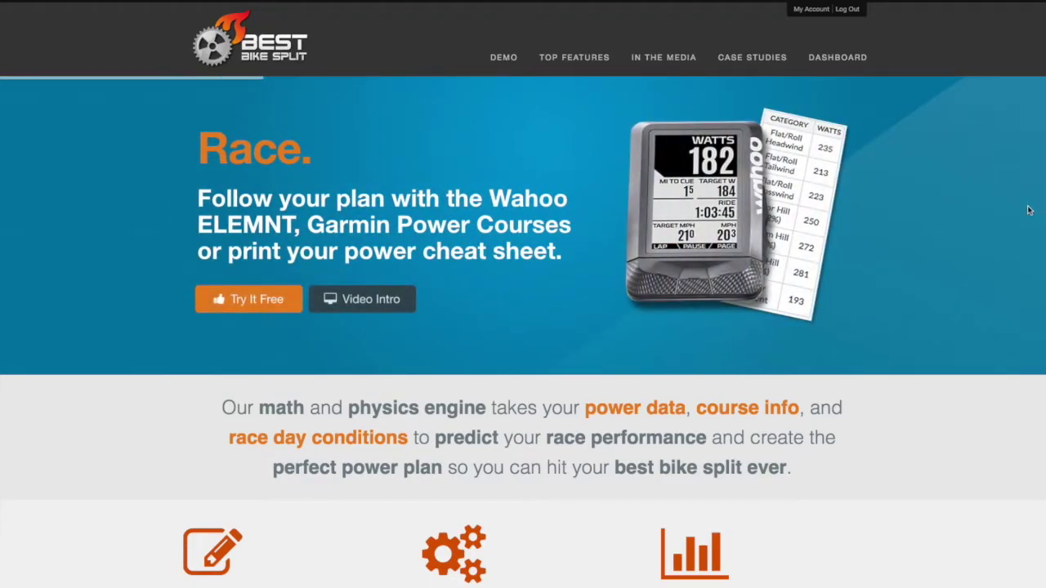
Go from the dashboard through My Profile to My Bikes, which lists My Tri Bike and My Road Bike.
{"action": "left_click", "coordinate": [837, 58]}
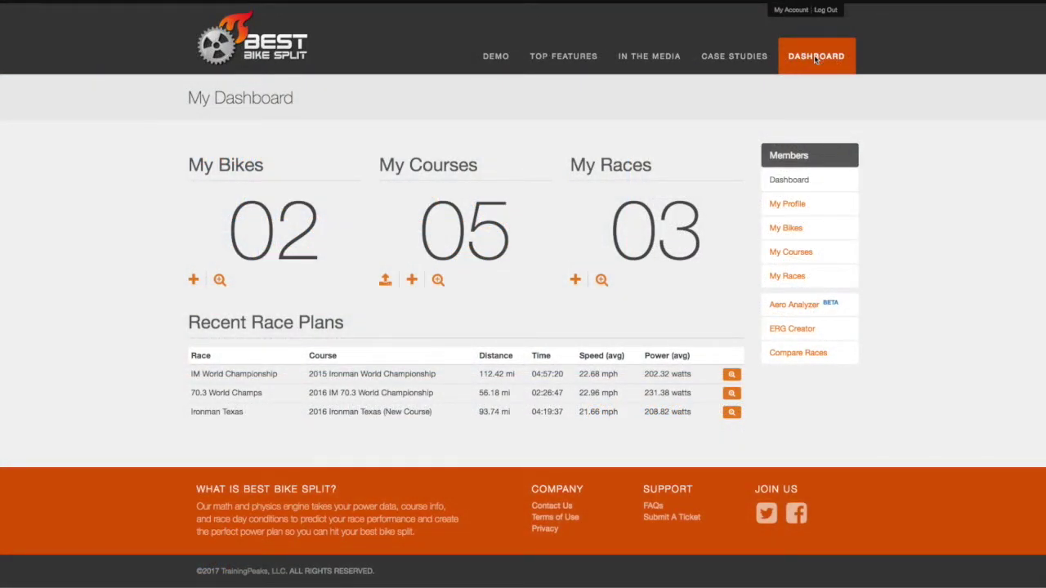
{"action": "left_click", "coordinate": [791, 208]}
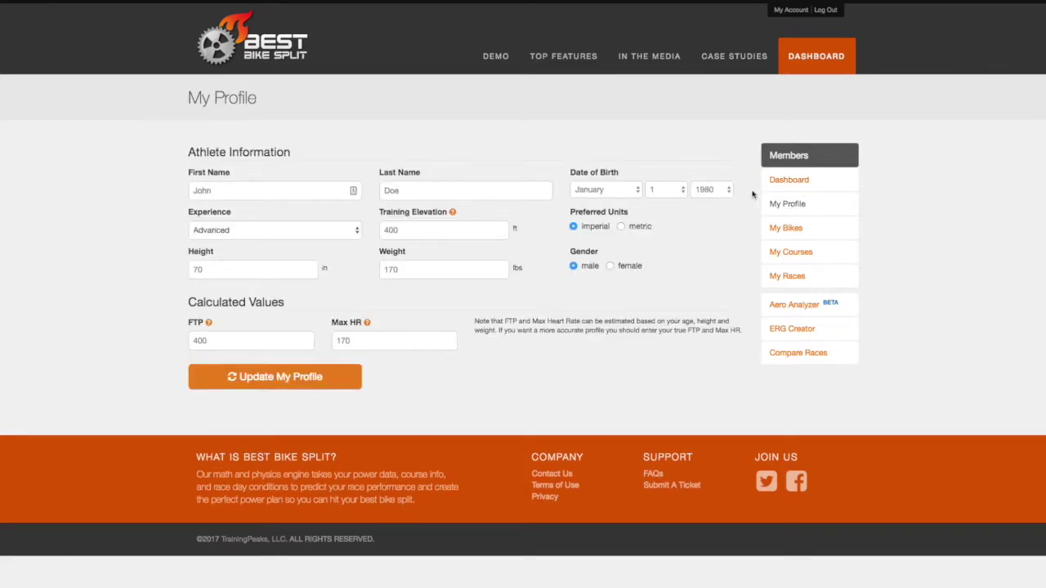
{"action": "left_click", "coordinate": [789, 231]}
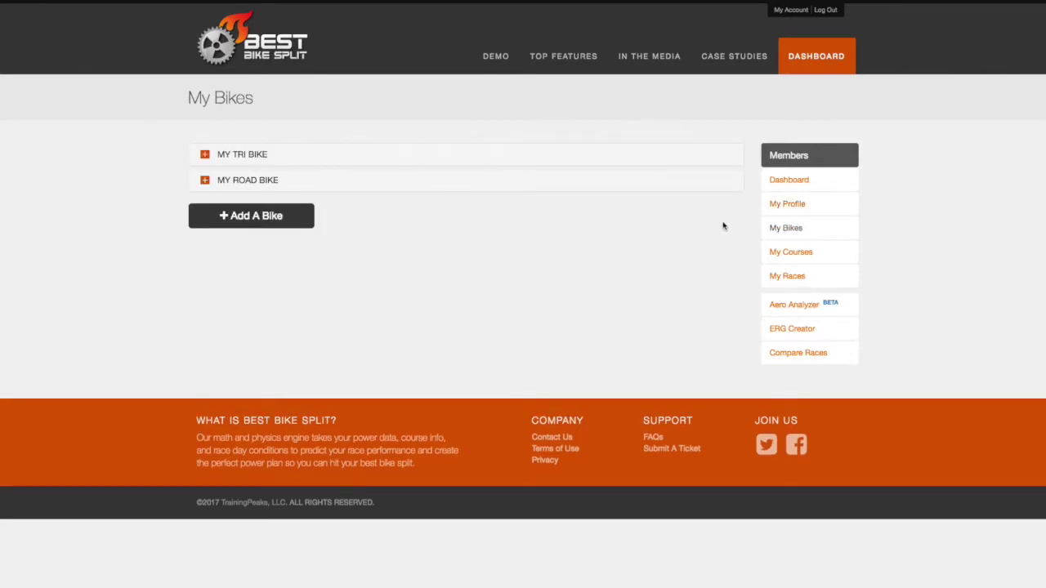
Expand My Tri Bike's details and open its Update This Bike edit form.
{"action": "left_click", "coordinate": [242, 159]}
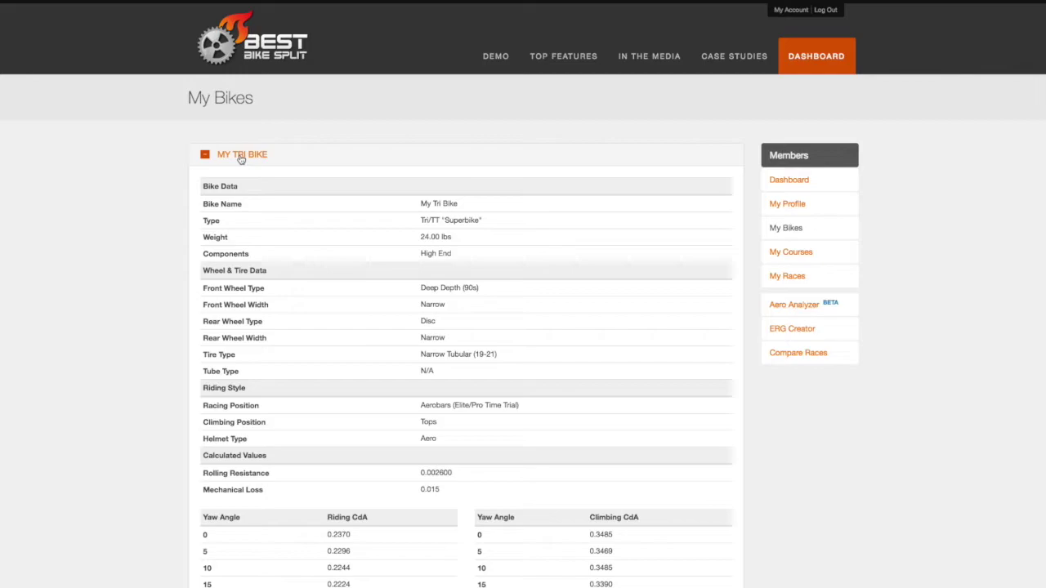
{"action": "scroll", "coordinate": [242, 158], "scroll_direction": "down", "scroll_amount": 4}
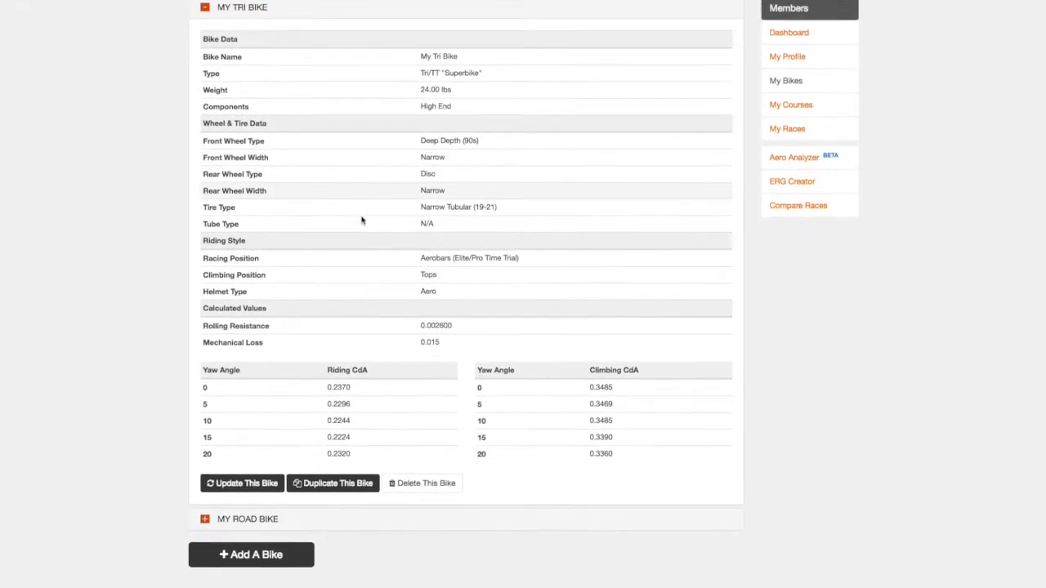
{"action": "scroll", "coordinate": [362, 220], "scroll_direction": "down", "scroll_amount": 1}
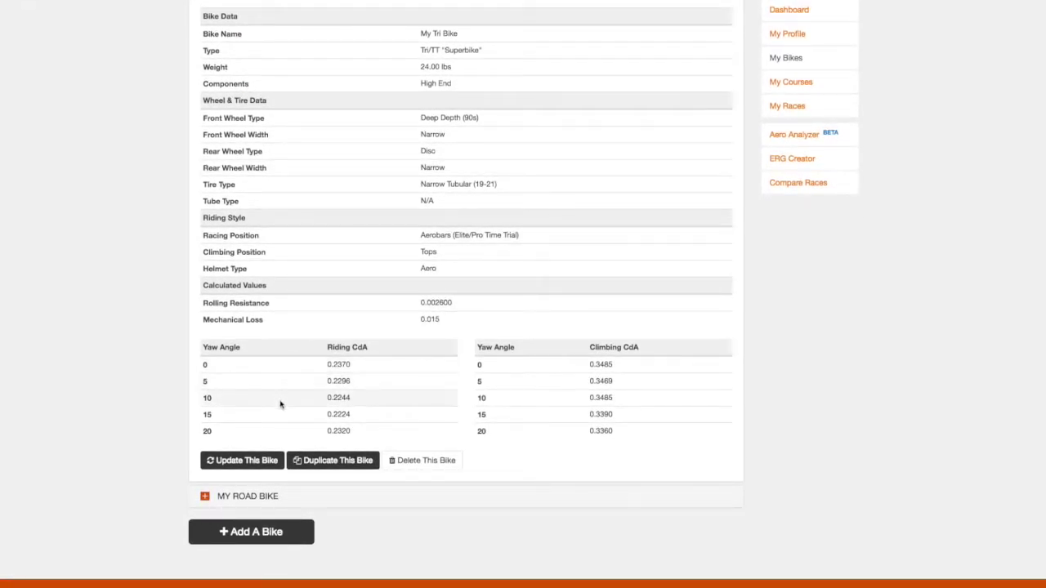
{"action": "left_click", "coordinate": [248, 461]}
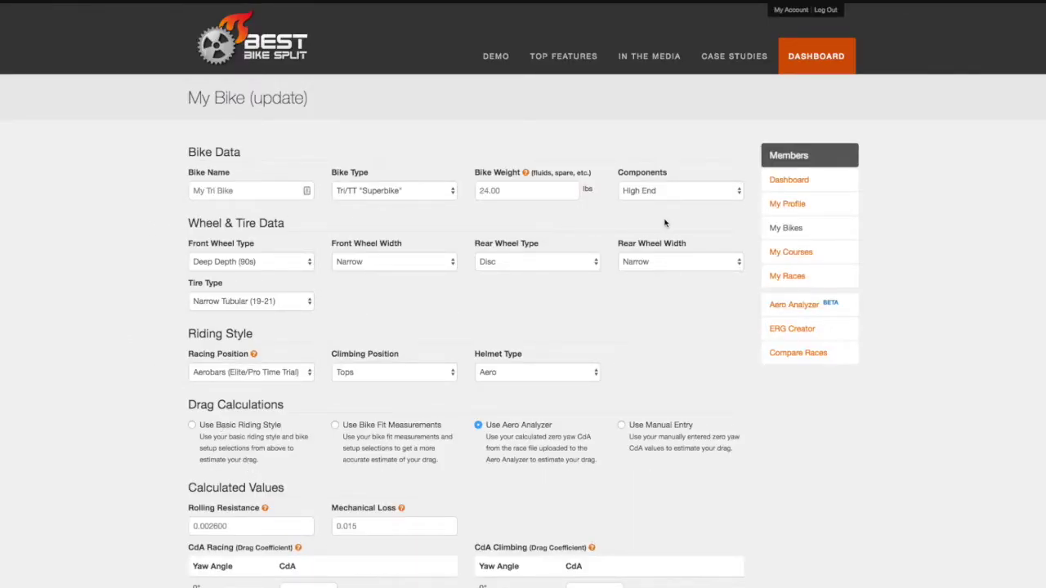
{"action": "scroll", "coordinate": [660, 221], "scroll_direction": "down", "scroll_amount": 1}
{"action": "scroll", "coordinate": [151, 216], "scroll_direction": "down", "scroll_amount": 3}
Keep Deep Depth (90s) as the front wheel, save the bike, and open My Courses.
{"action": "left_click", "coordinate": [278, 164]}
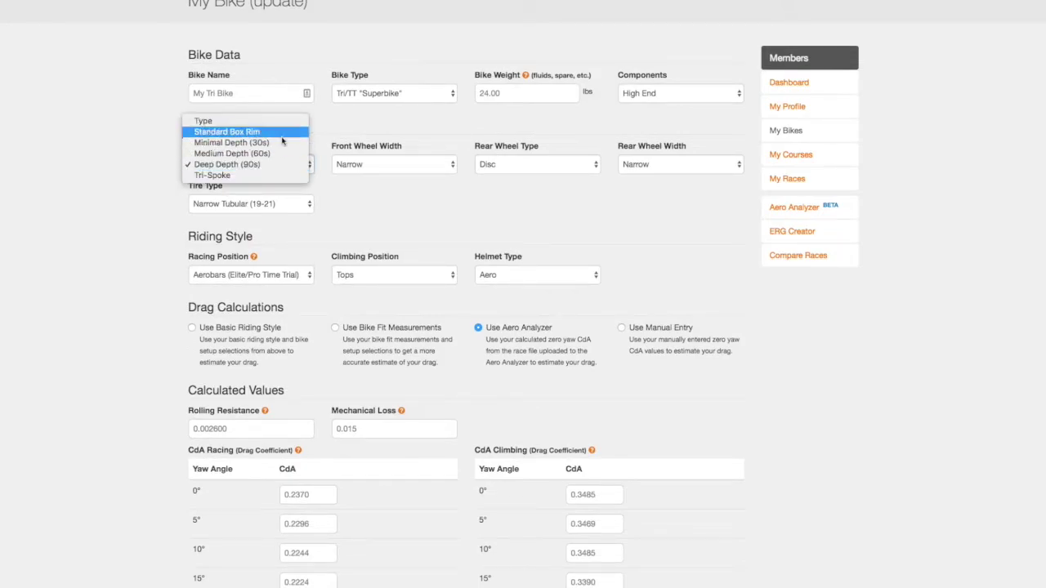
{"action": "left_click", "coordinate": [280, 166]}
{"action": "scroll", "coordinate": [124, 198], "scroll_direction": "down", "scroll_amount": 4}
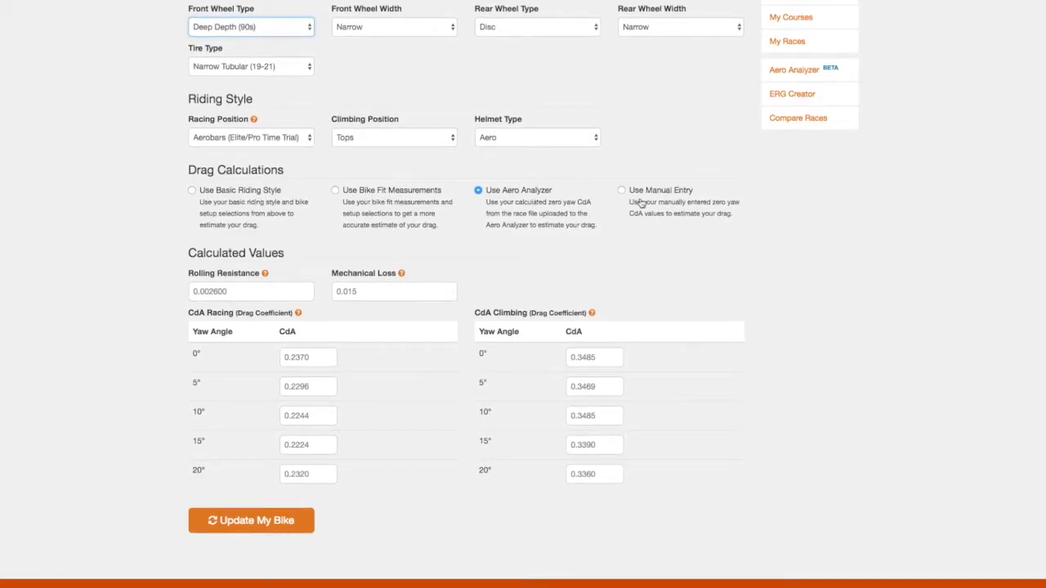
{"action": "left_click", "coordinate": [286, 536]}
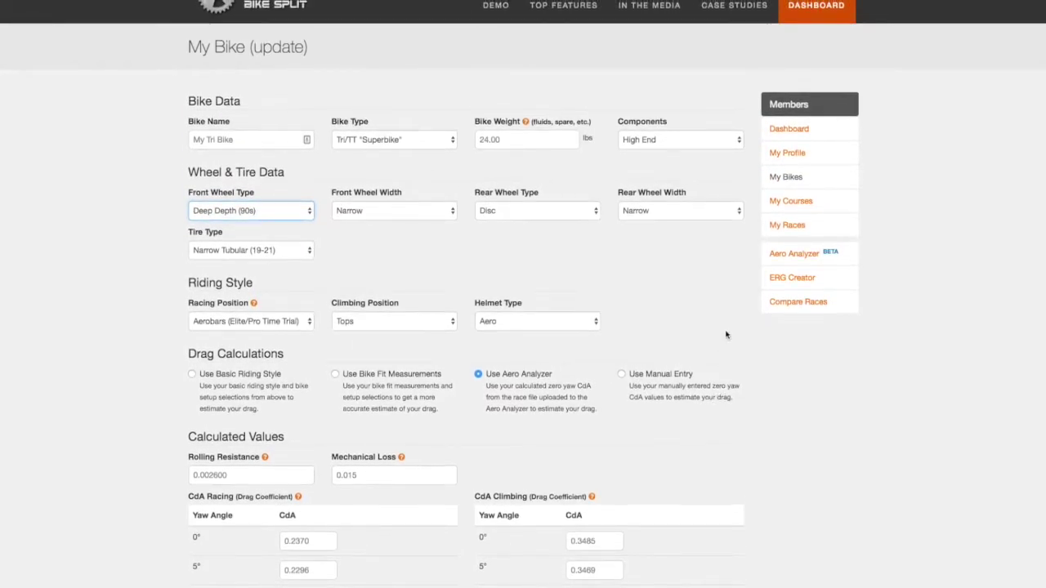
{"action": "left_click", "coordinate": [791, 203]}
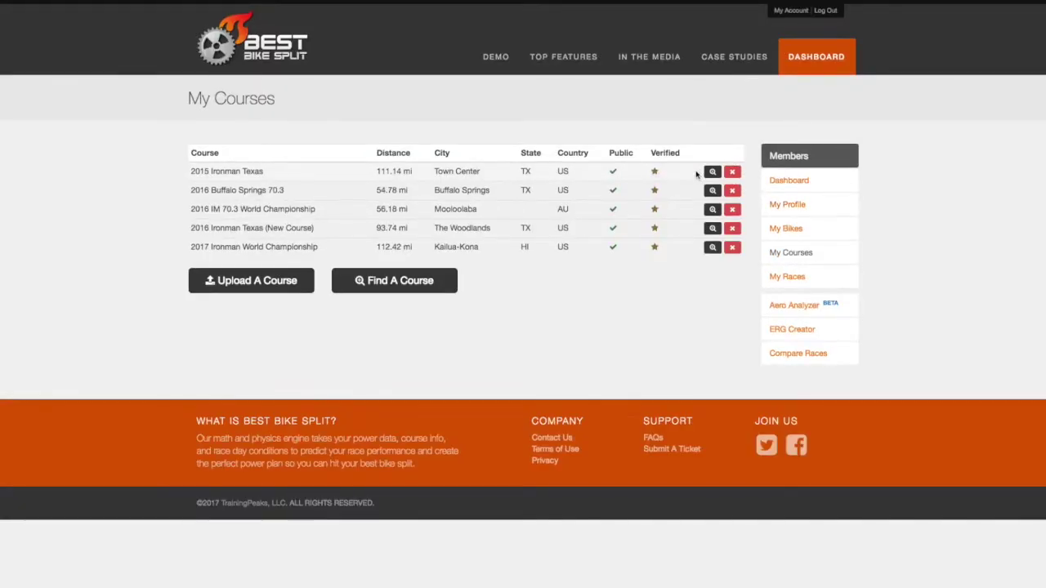
View the 2017 Ironman World Championship course map and elevation profile, then open My Races.
{"action": "left_click", "coordinate": [711, 247]}
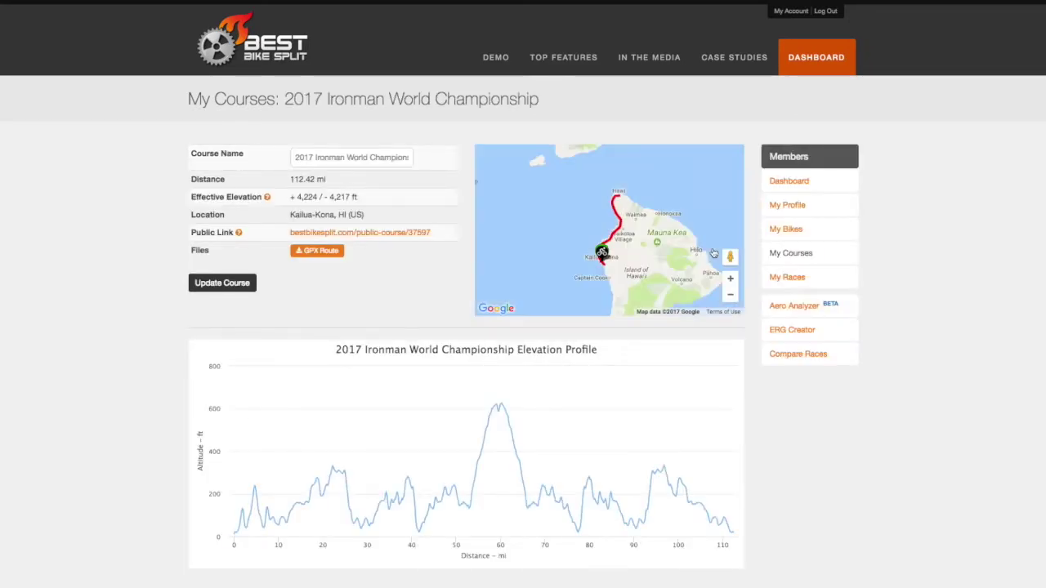
{"action": "left_click", "coordinate": [794, 278]}
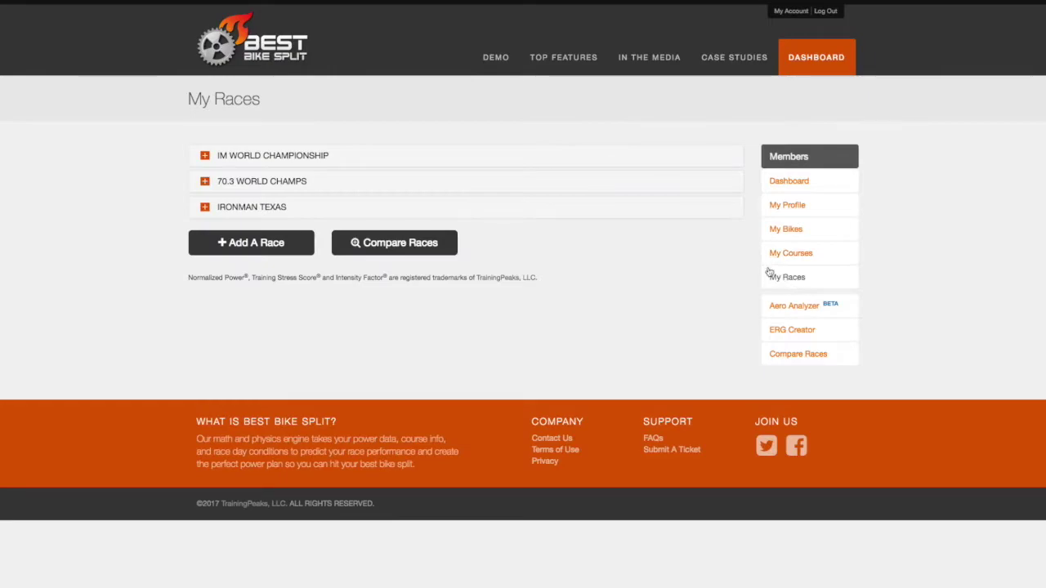
Open the IM World Championship race plan for editing, keeping the 2017 Ironman World Championship course.
{"action": "left_click", "coordinate": [308, 156]}
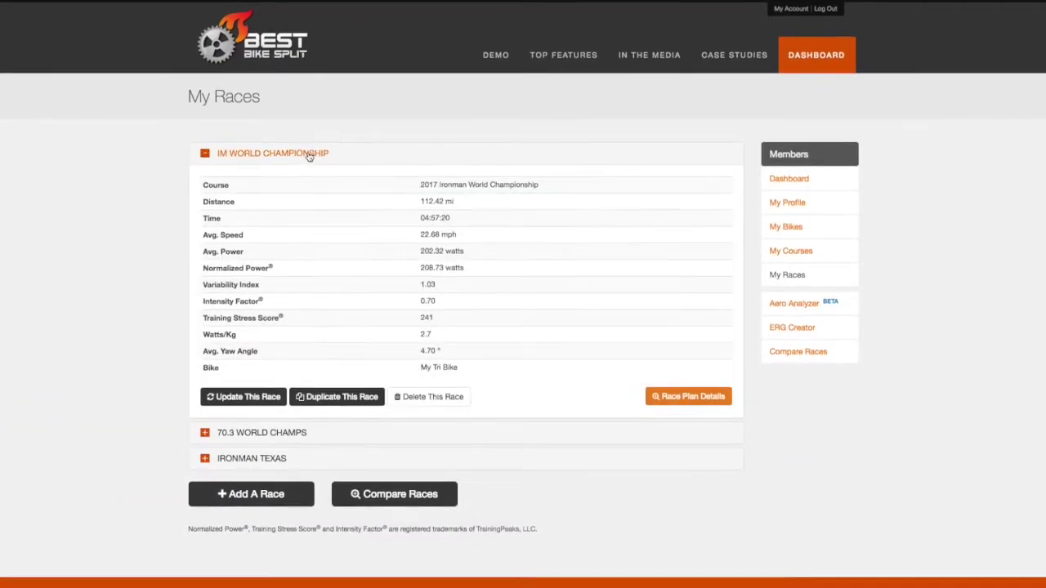
{"action": "left_click", "coordinate": [269, 400]}
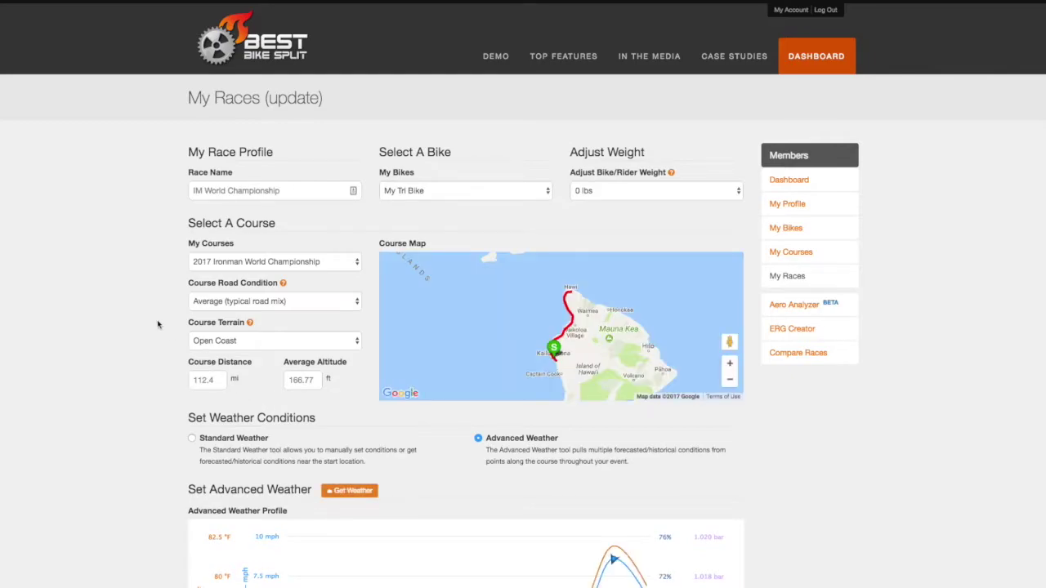
{"action": "left_click", "coordinate": [237, 263]}
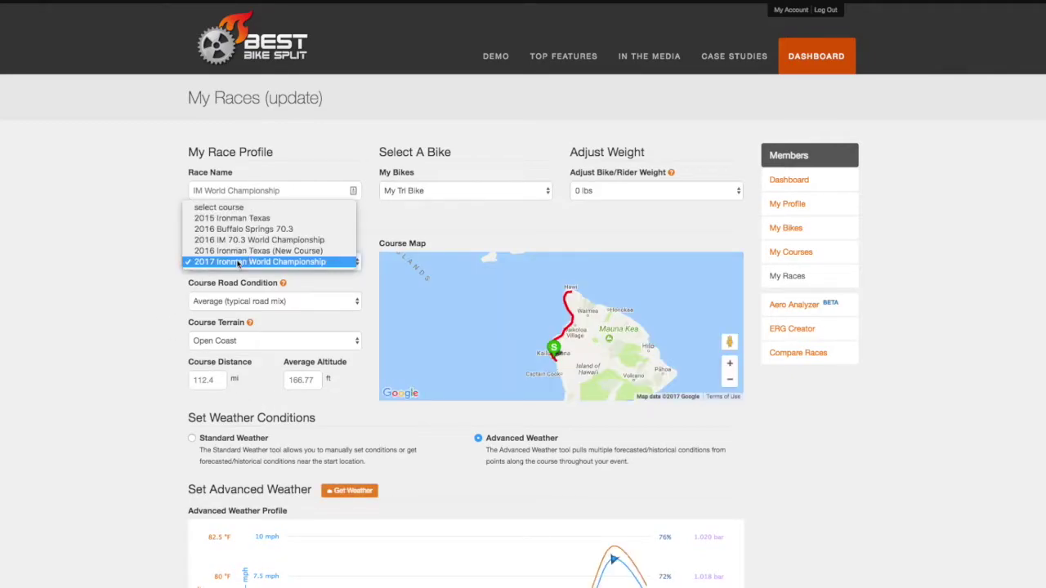
{"action": "left_click", "coordinate": [238, 263]}
Expand the Advanced Settings on the race plan, then return to the three saved races.
{"action": "scroll", "coordinate": [145, 274], "scroll_direction": "down", "scroll_amount": 5}
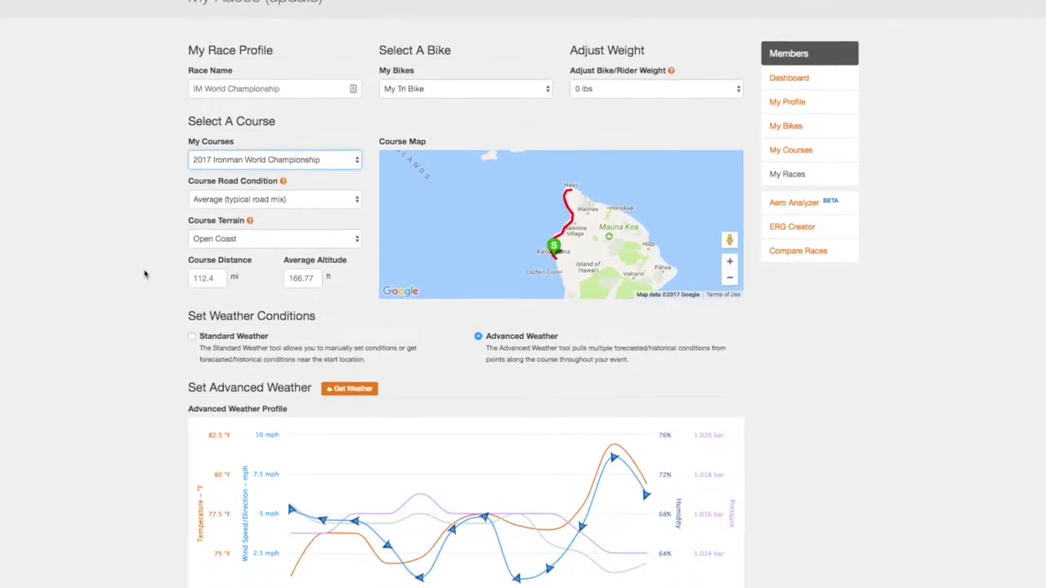
{"action": "scroll", "coordinate": [145, 274], "scroll_direction": "down", "scroll_amount": 2}
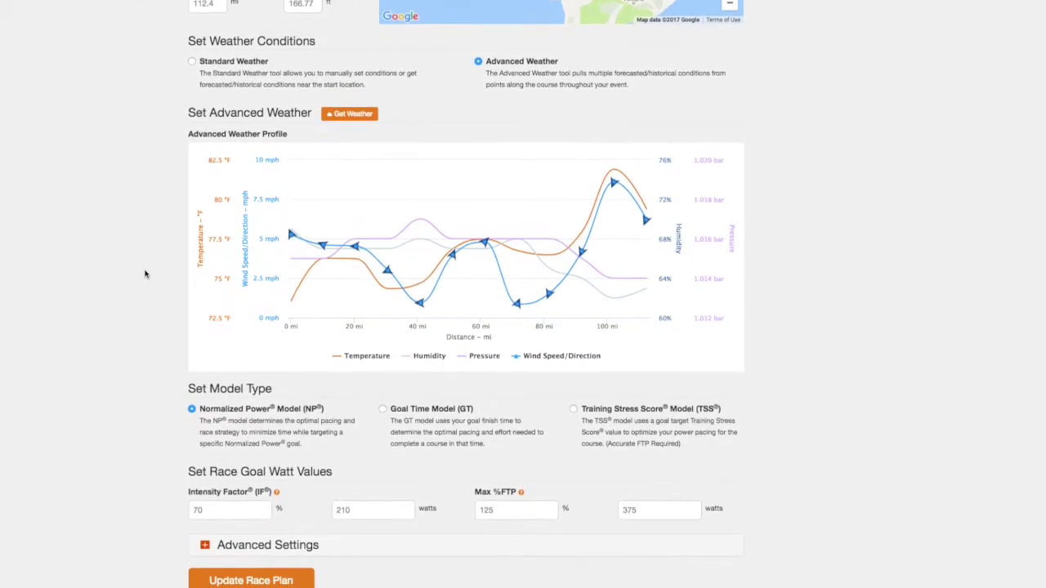
{"action": "mouse_move", "coordinate": [425, 273]}
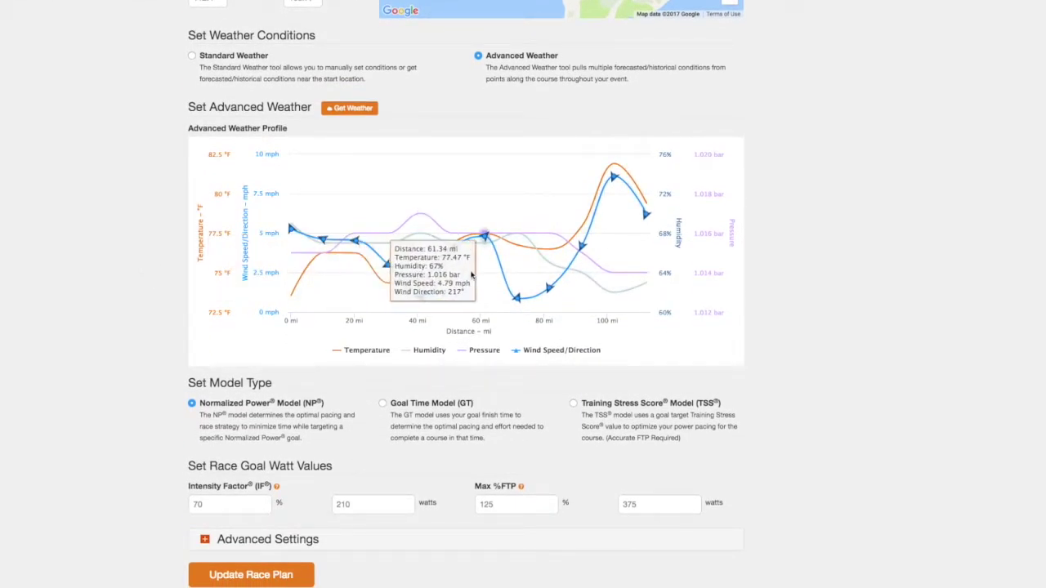
{"action": "scroll", "coordinate": [458, 273], "scroll_direction": "down", "scroll_amount": 1}
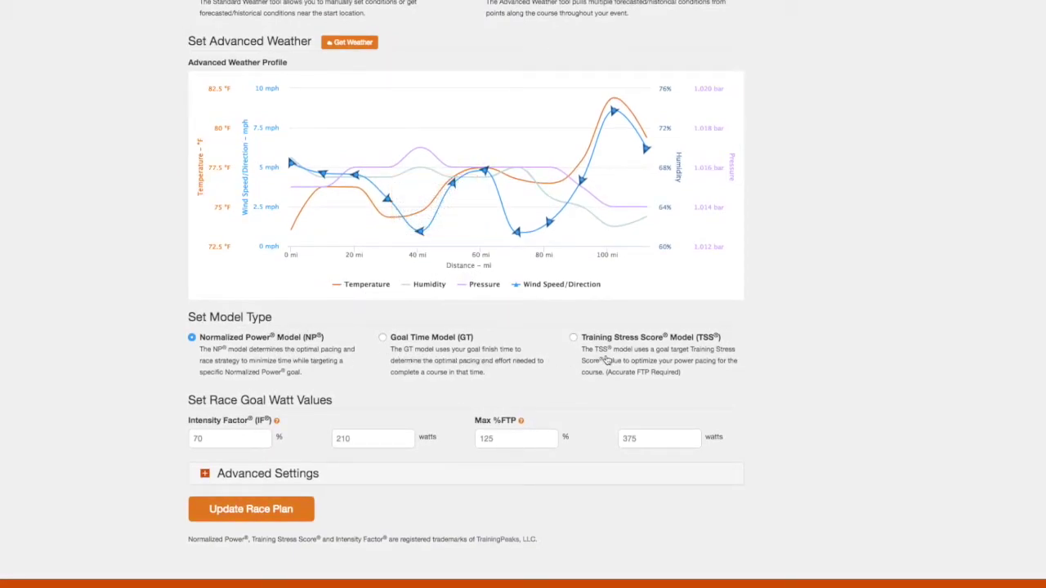
{"action": "left_click", "coordinate": [278, 480]}
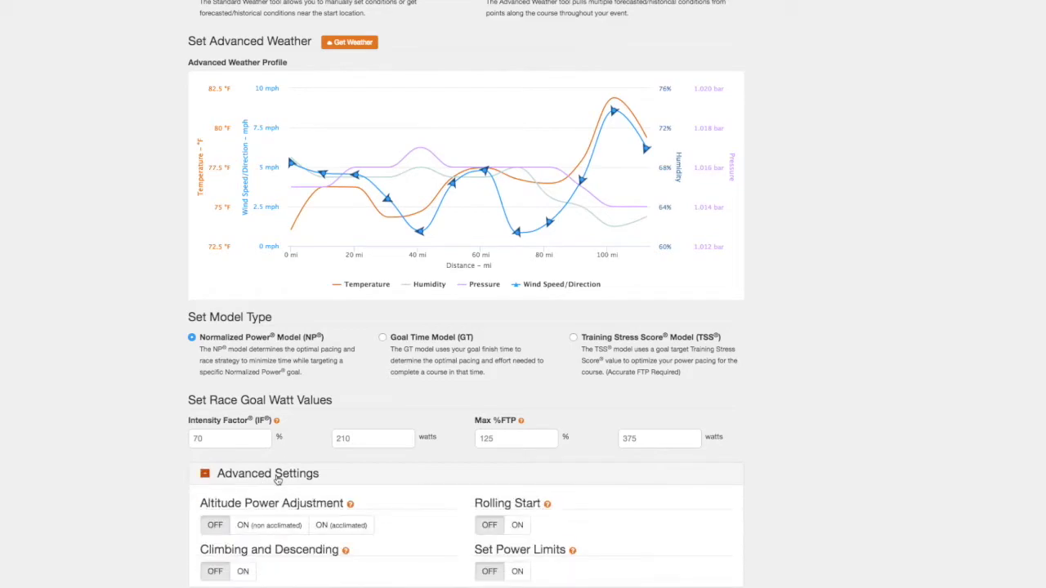
{"action": "scroll", "coordinate": [280, 479], "scroll_direction": "down", "scroll_amount": 3}
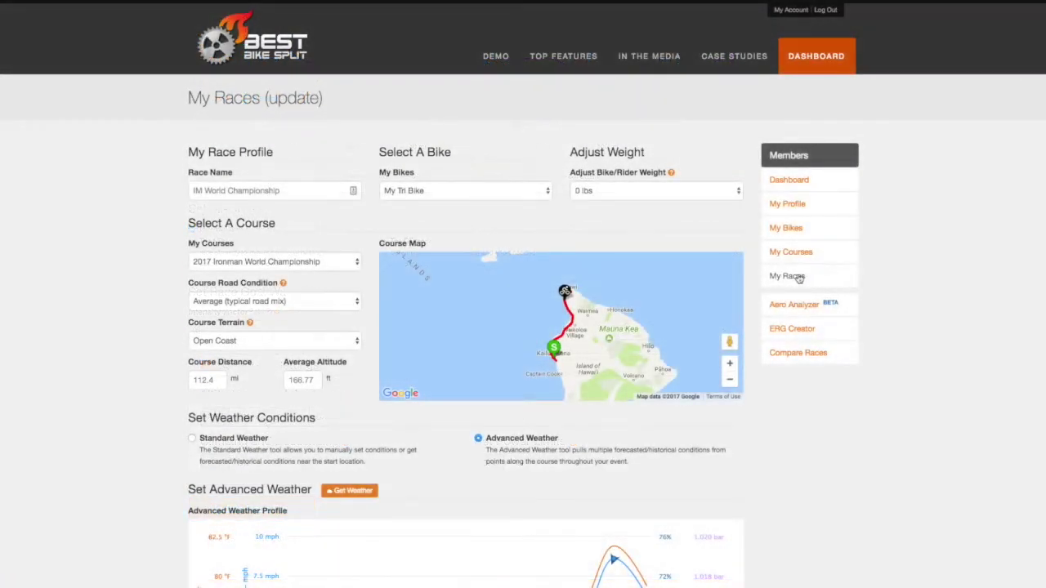
{"action": "left_click", "coordinate": [797, 277]}
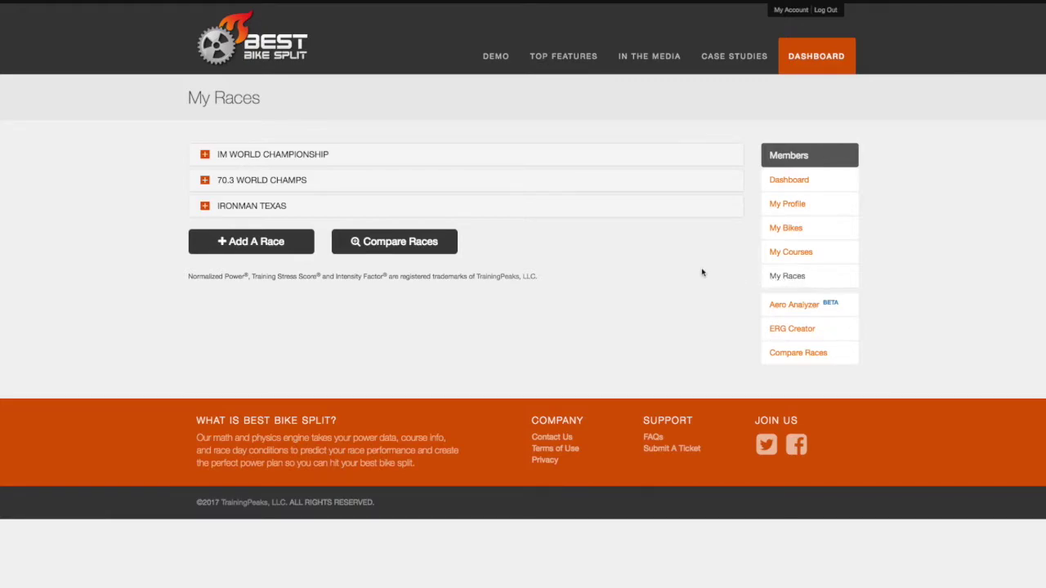
Open the IM World Championship race plan details and zoom the course map in on the island.
{"action": "left_click", "coordinate": [303, 157]}
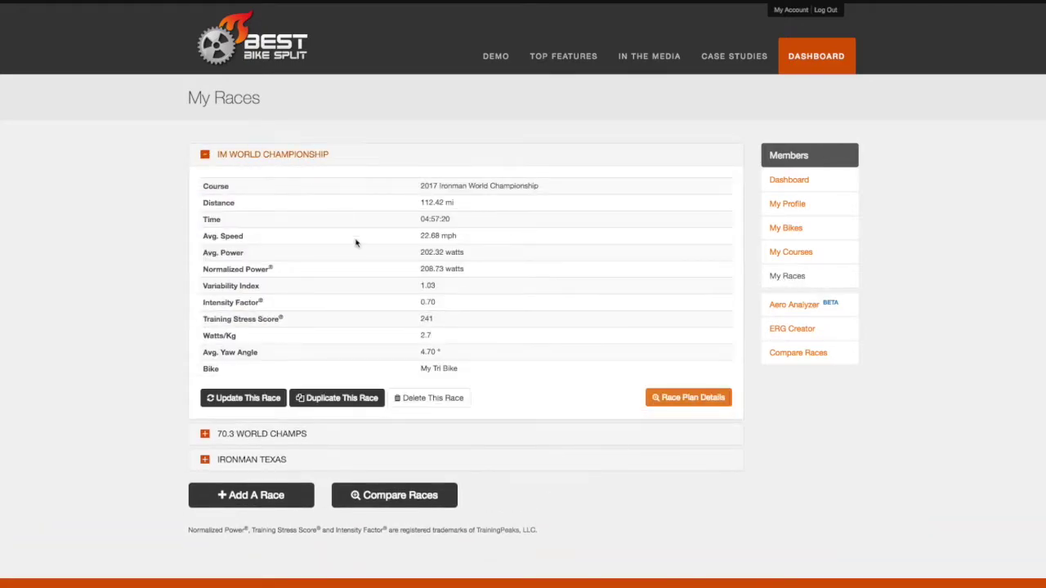
{"action": "left_click", "coordinate": [700, 401]}
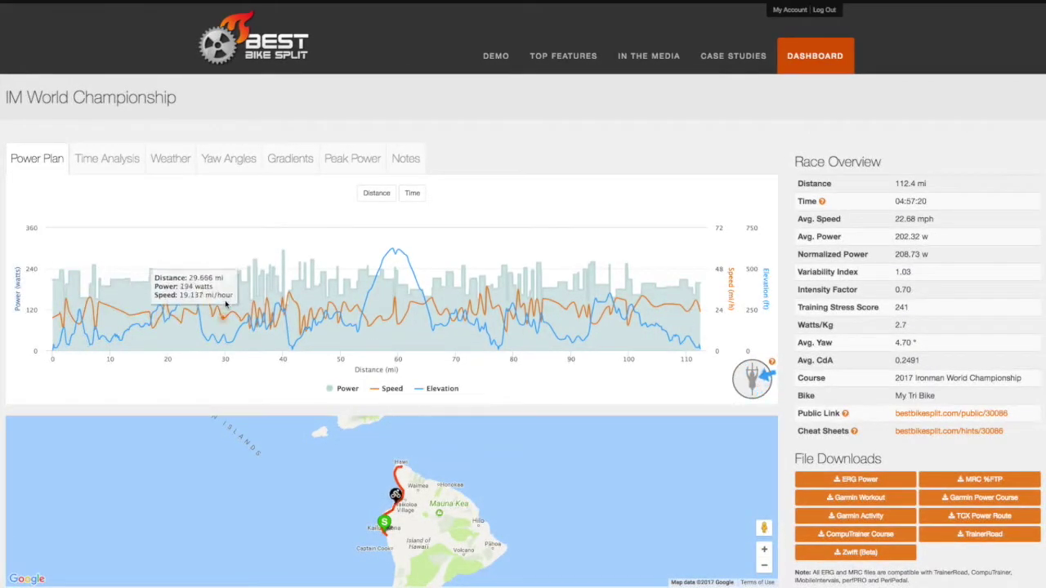
{"action": "left_click", "coordinate": [764, 550]}
Expand the Race Intervals table, then switch to Time Analysis.
{"action": "scroll", "coordinate": [123, 513], "scroll_direction": "down", "scroll_amount": 3}
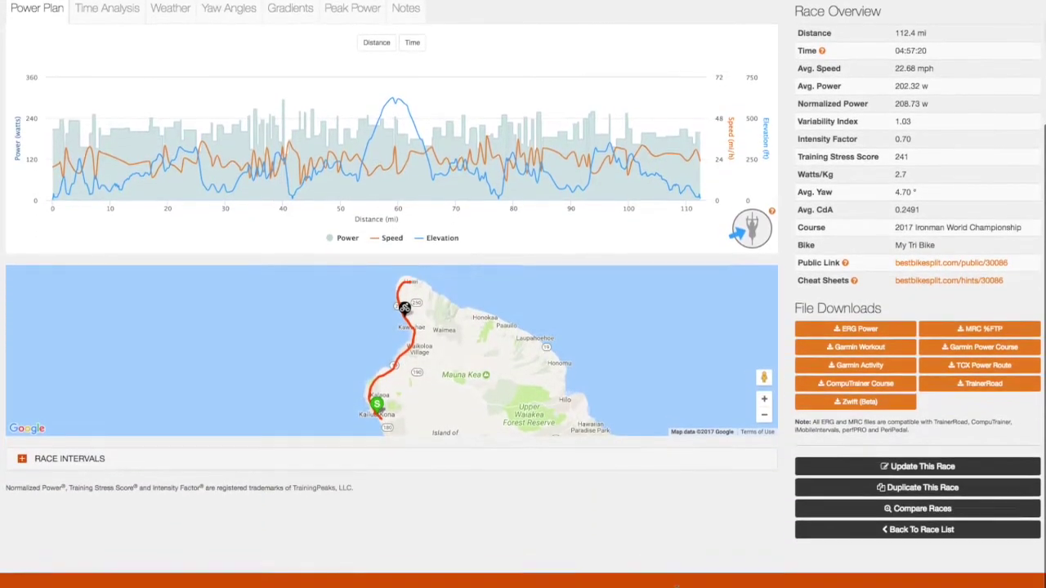
{"action": "left_click", "coordinate": [77, 463]}
{"action": "scroll", "coordinate": [82, 464], "scroll_direction": "down", "scroll_amount": 3}
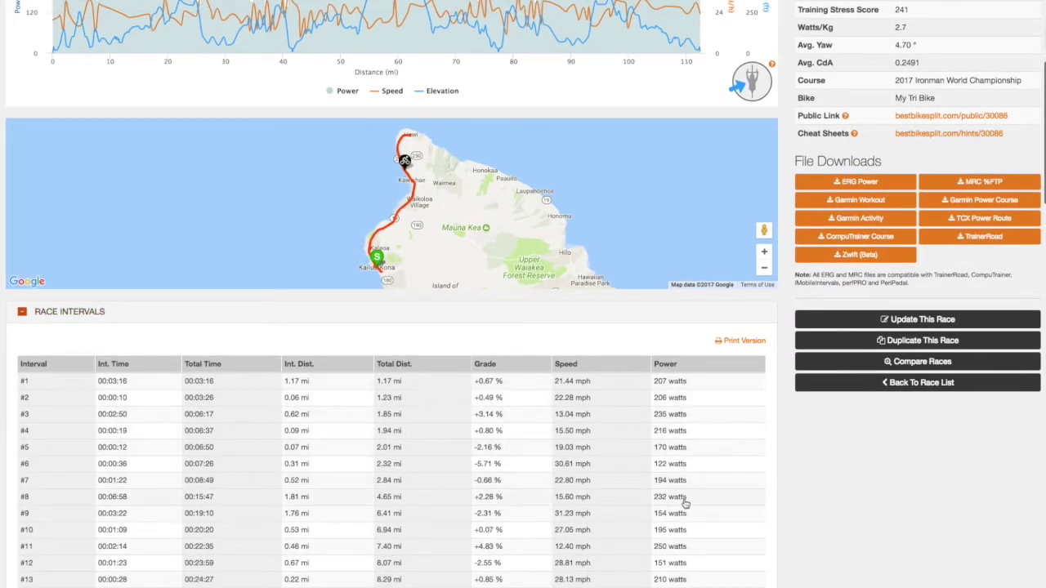
{"action": "scroll", "coordinate": [675, 495], "scroll_direction": "up", "scroll_amount": 5}
{"action": "left_click", "coordinate": [121, 160]}
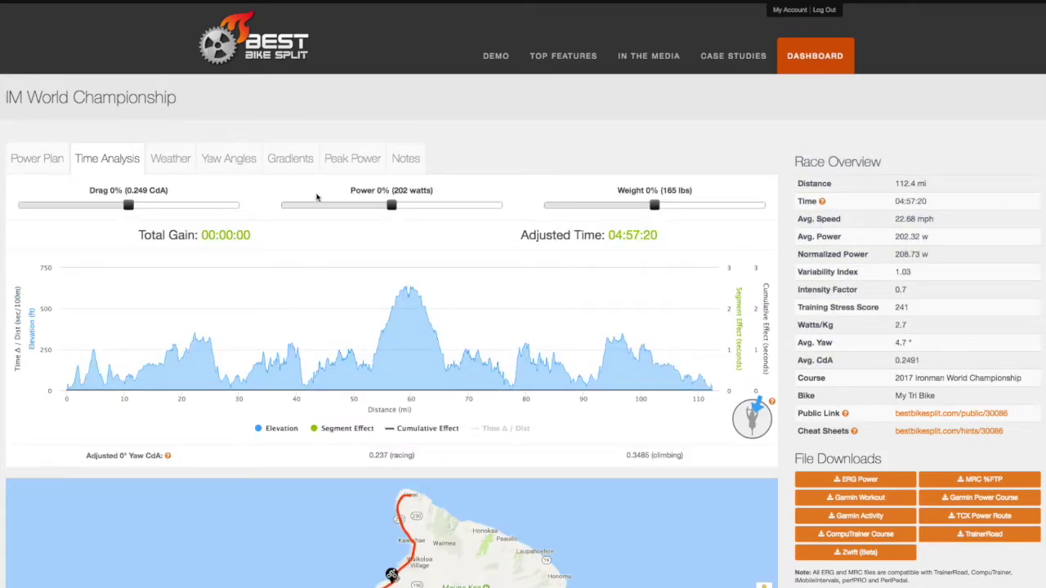
Model +4% power (210 W) and -4% drag (0.239 CdA) for a 00:08:20 gain, then view weather.
{"action": "left_click_drag", "start_coordinate": [392, 208], "coordinate": [404, 206]}
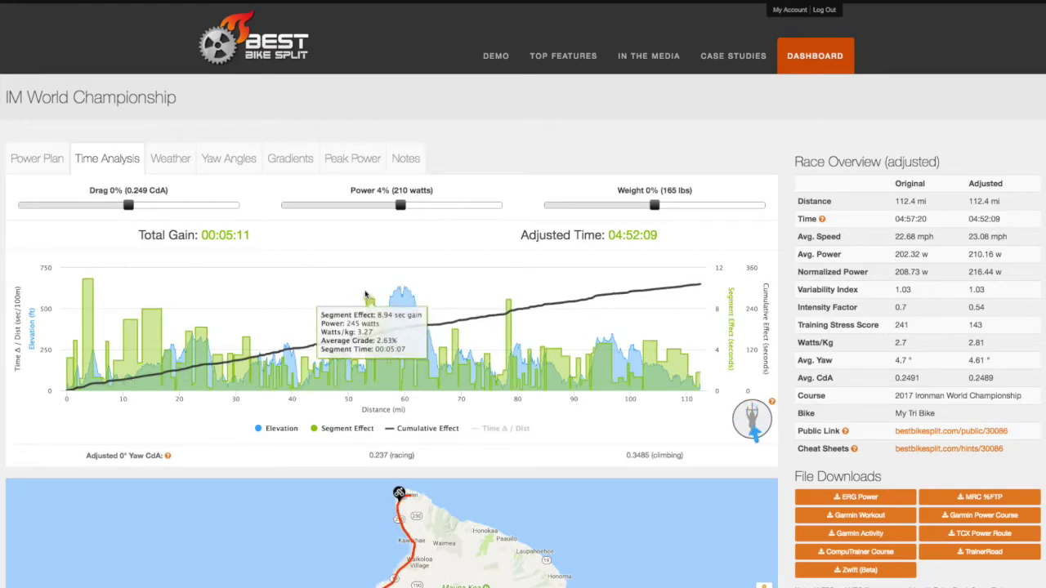
{"action": "mouse_move", "coordinate": [400, 278]}
{"action": "left_click_drag", "start_coordinate": [400, 278], "coordinate": [306, 330]}
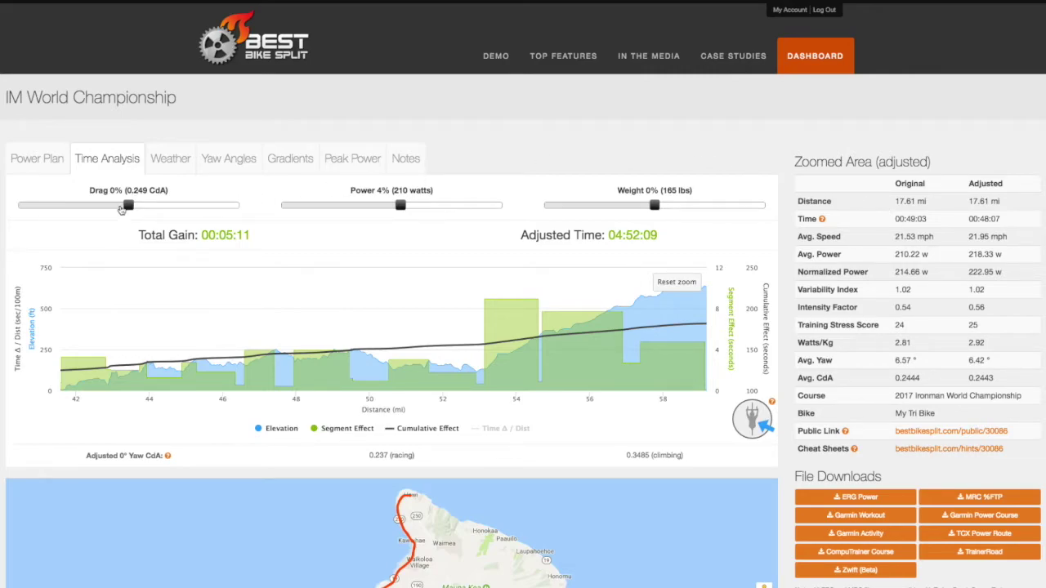
{"action": "left_click", "coordinate": [121, 207]}
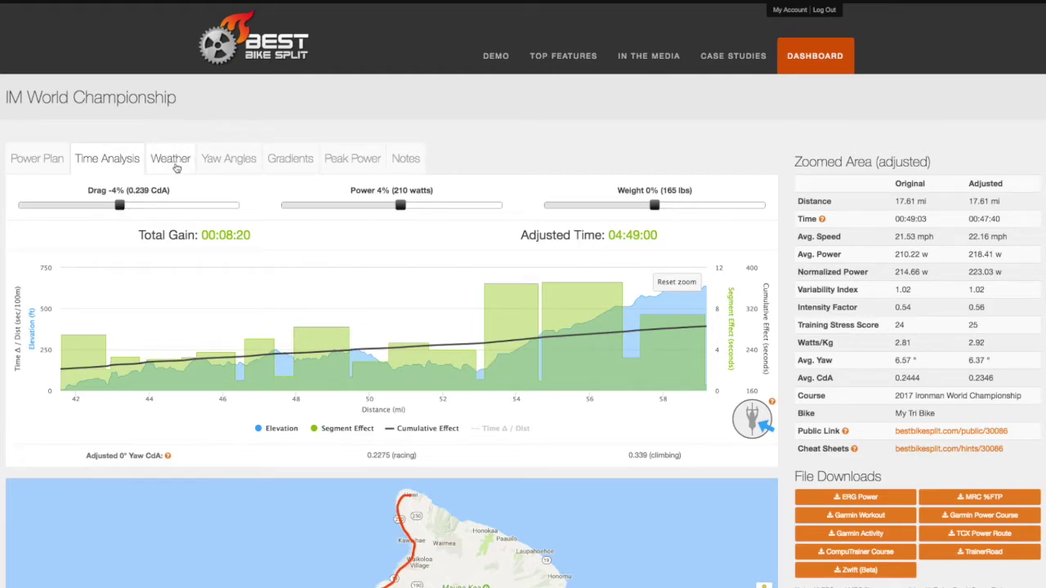
{"action": "left_click", "coordinate": [173, 163]}
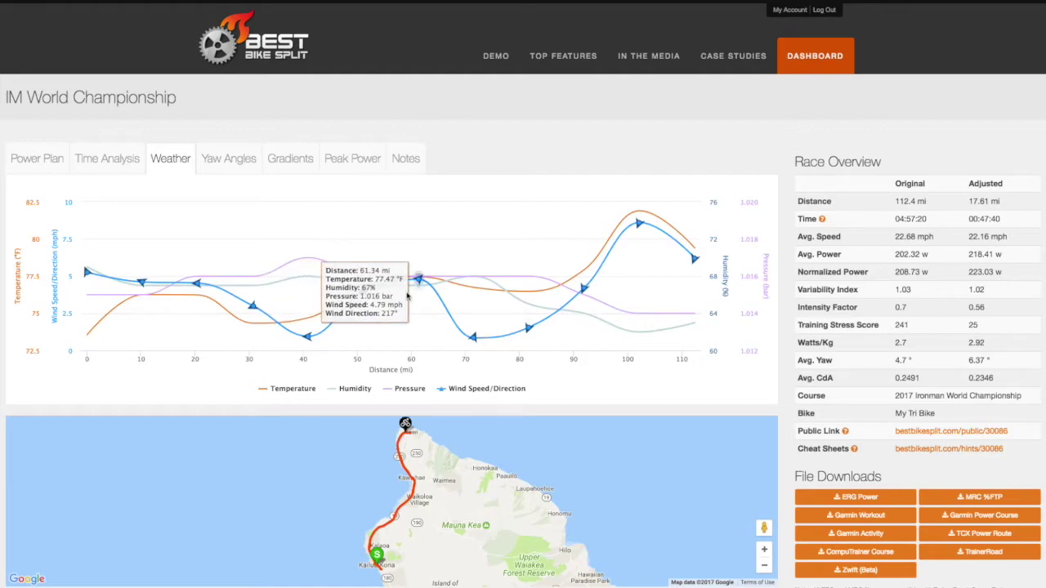
Review the Yaw Angles, Gradients, Peak Power and Notes views in turn.
{"action": "left_click", "coordinate": [217, 158]}
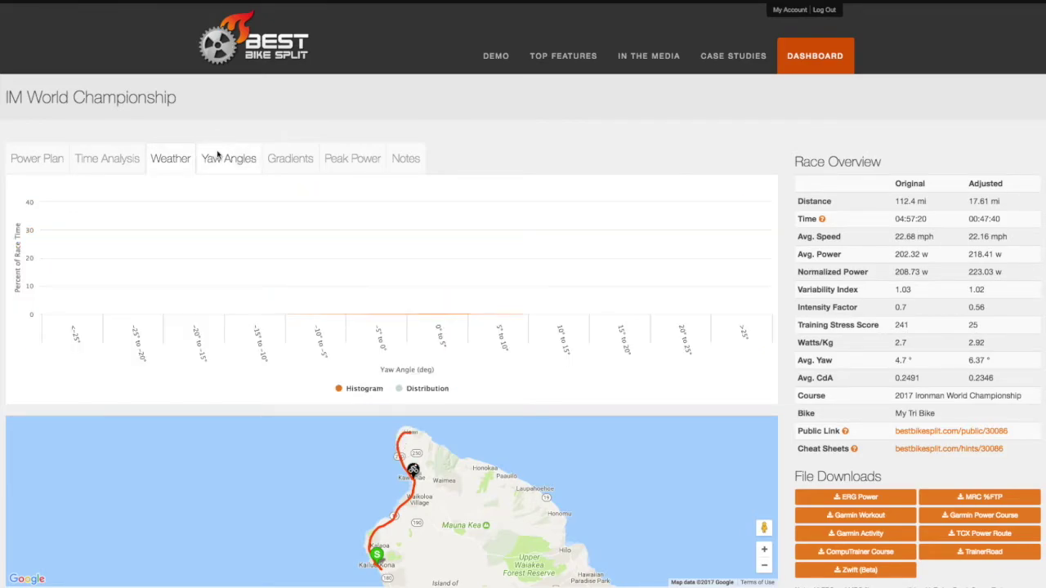
{"action": "left_click", "coordinate": [293, 160]}
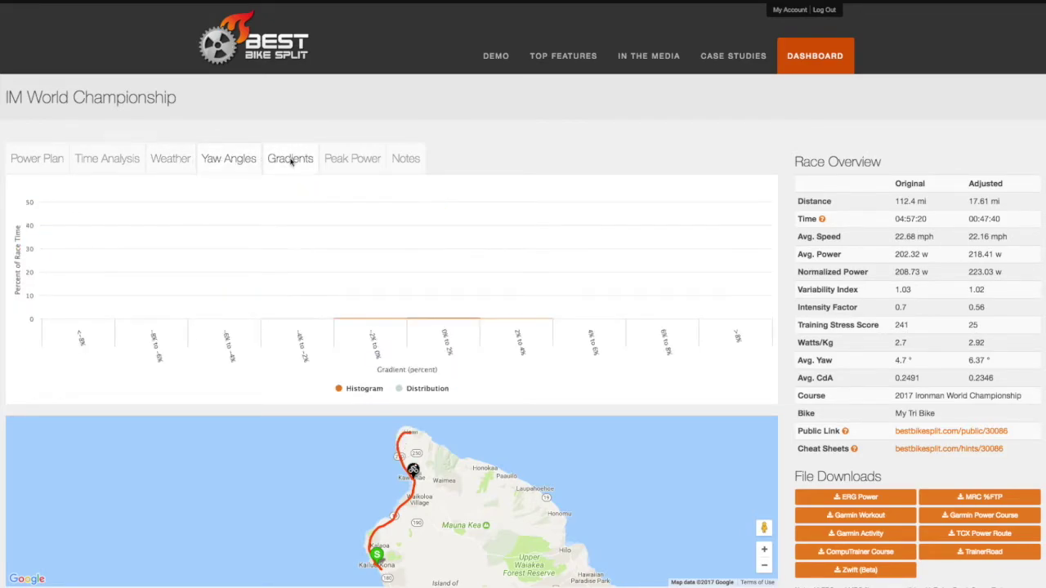
{"action": "left_click", "coordinate": [346, 164]}
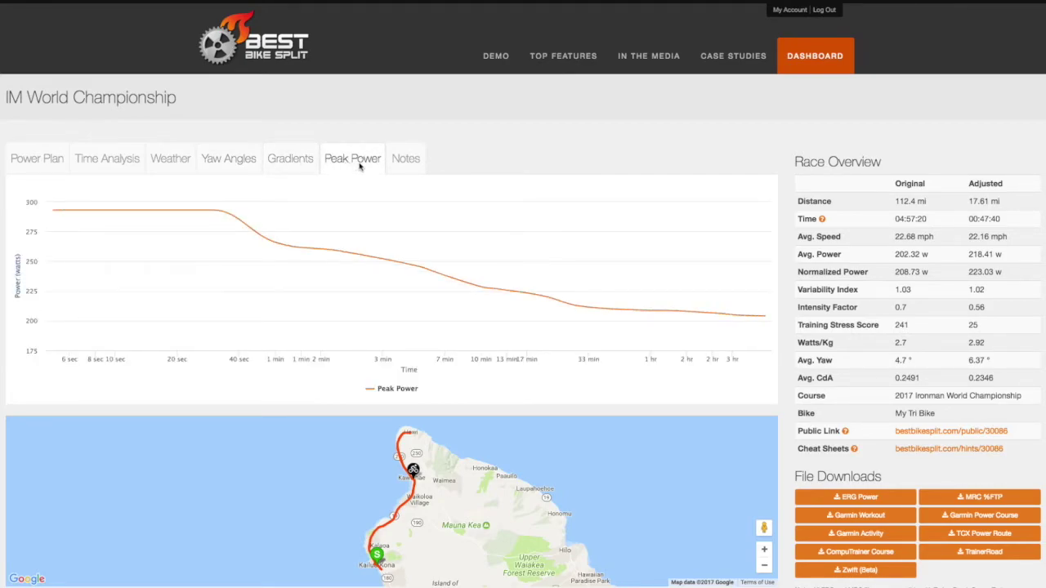
{"action": "left_click", "coordinate": [403, 165]}
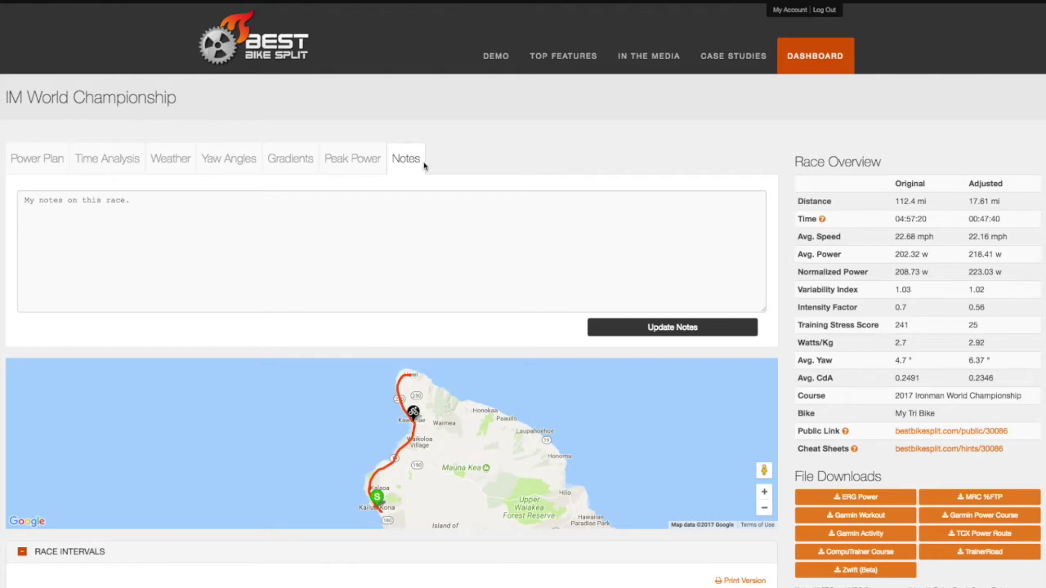
Return to the Power Plan chart and open the printable power and speed cheat sheet.
{"action": "left_click", "coordinate": [45, 161]}
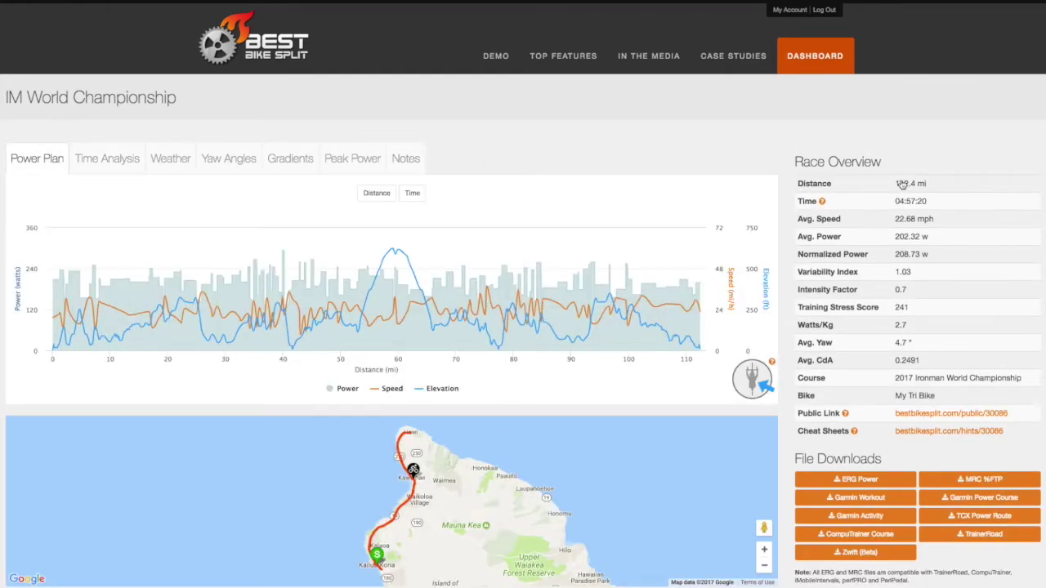
{"action": "scroll", "coordinate": [887, 347], "scroll_direction": "down", "scroll_amount": 3}
{"action": "left_click", "coordinate": [907, 341]}
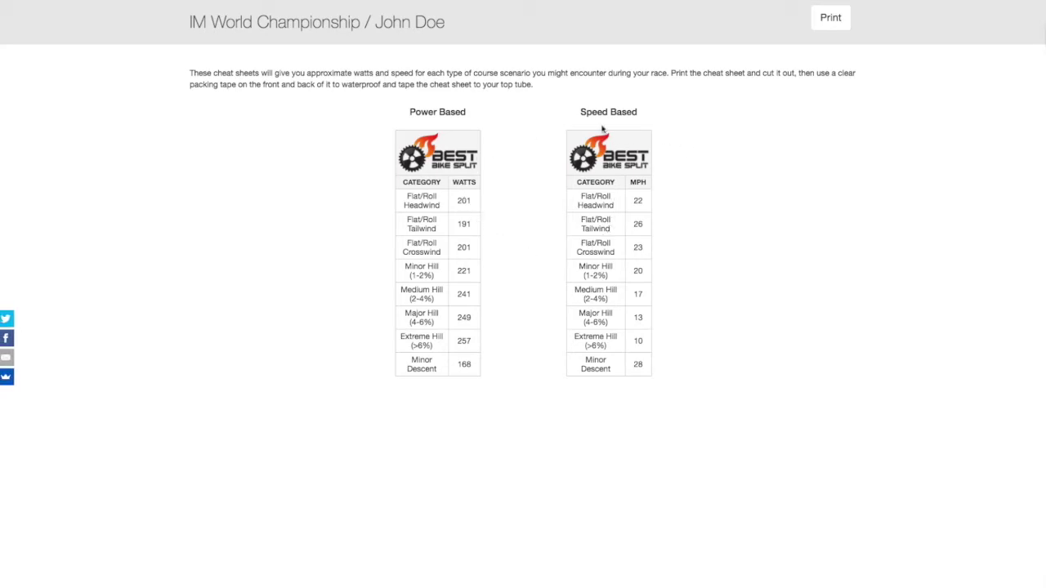
{"action": "key", "text": "ctrl+w"}
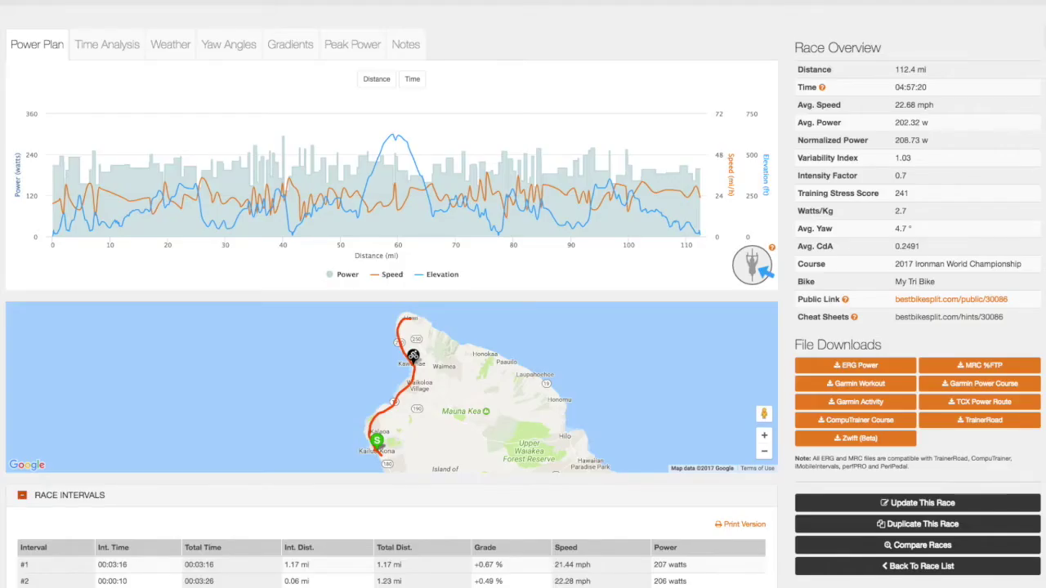